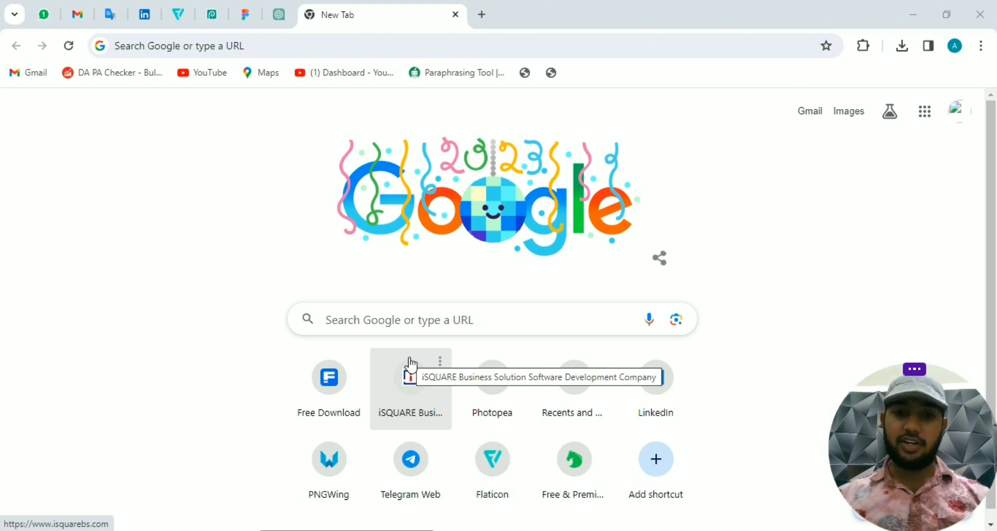
- Search the web for auto draw and open the AutoDraw website from the results
click(352, 40)
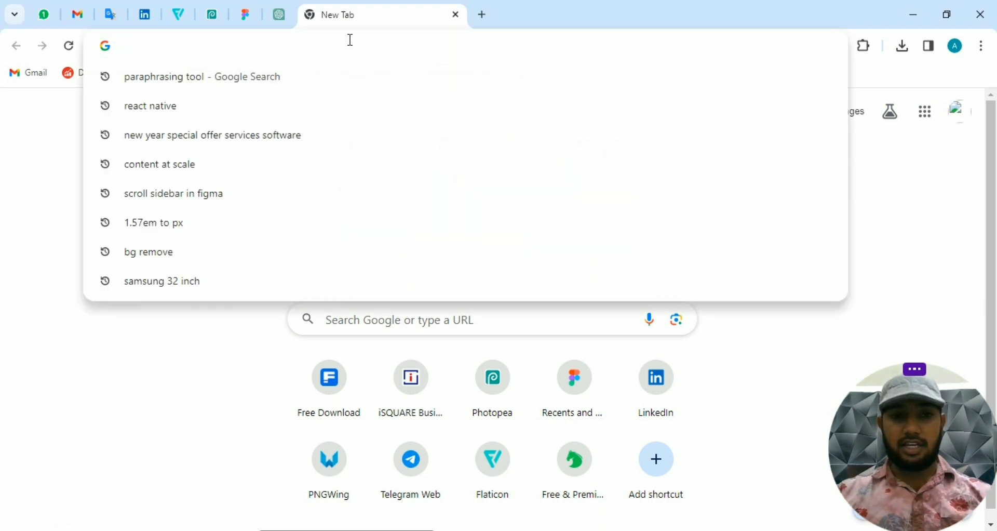
text(auto )
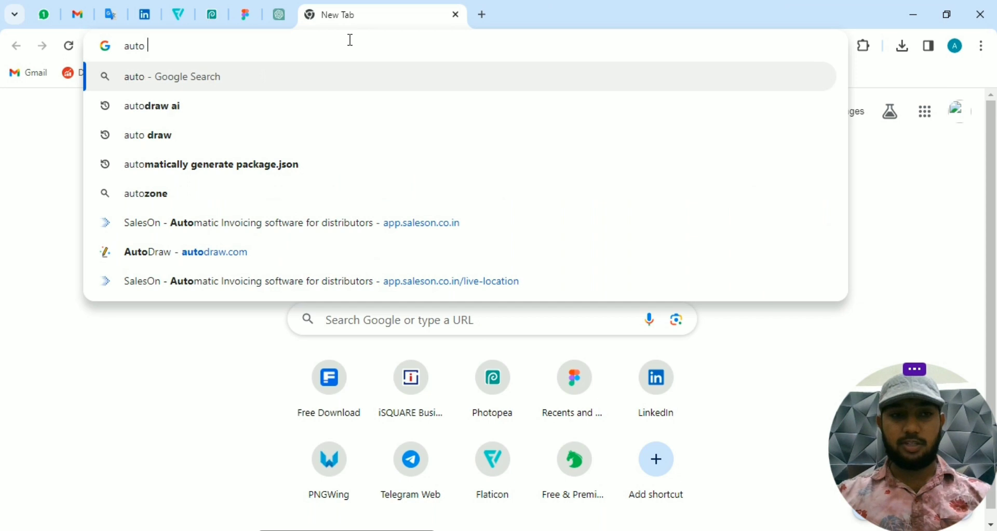
text(dr)
key(Return)
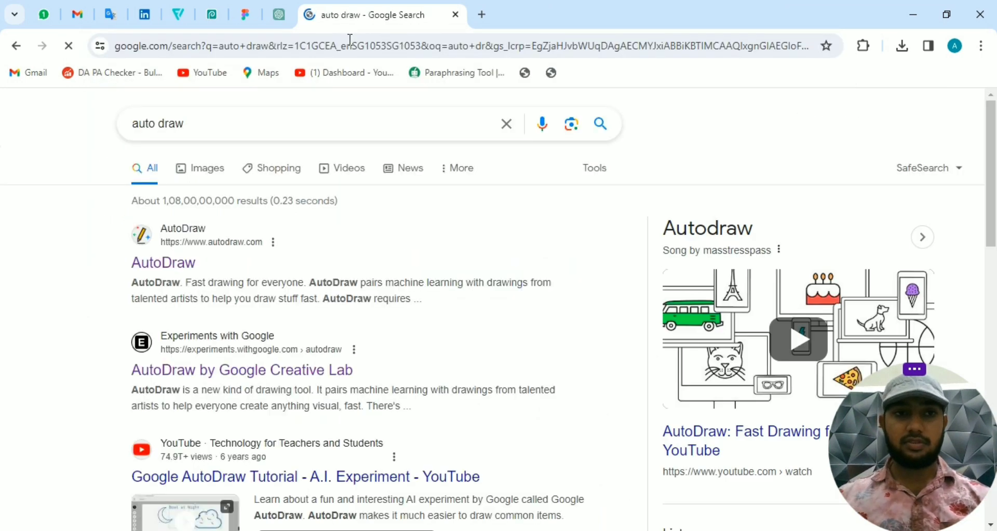
click(183, 267)
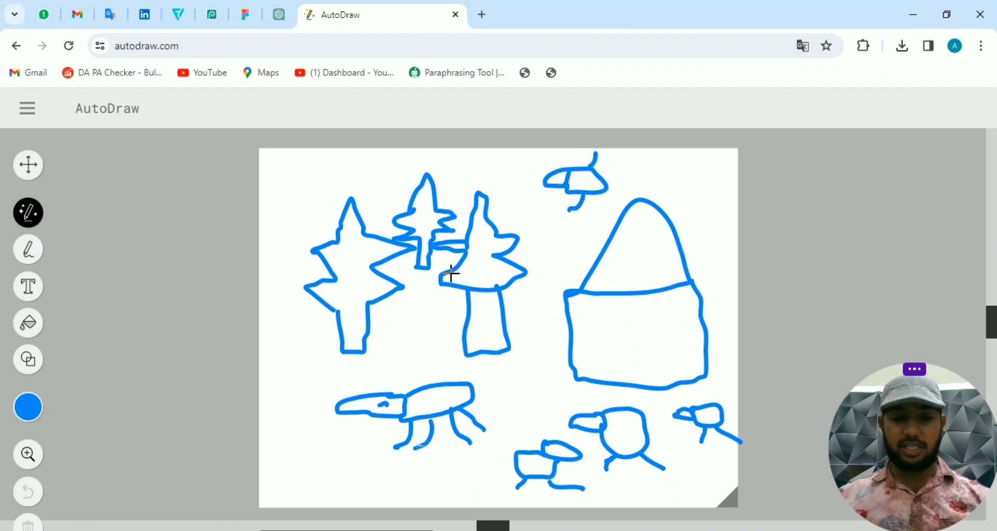
- Discard the existing drawing by starting over with a square canvas, and switch to a blank landscape canvas
click(24, 113)
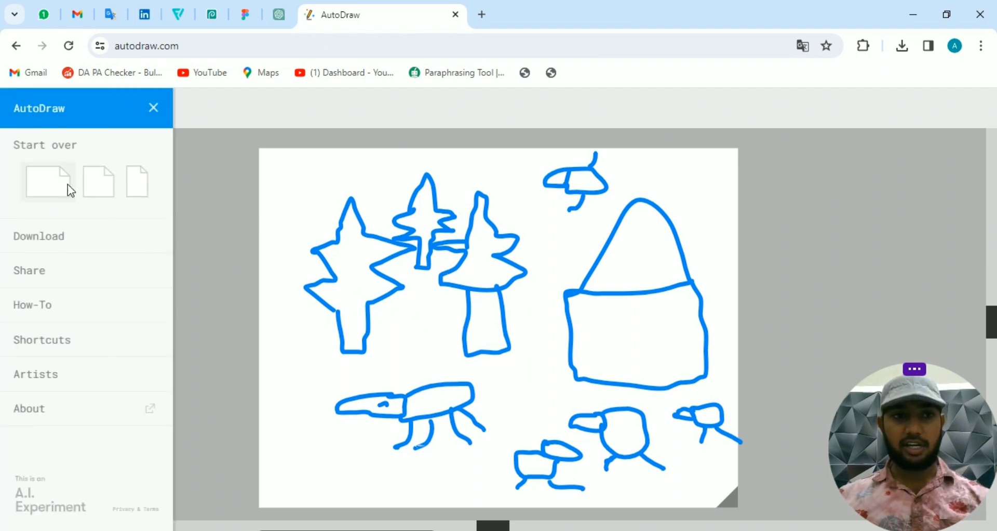
click(109, 195)
click(28, 117)
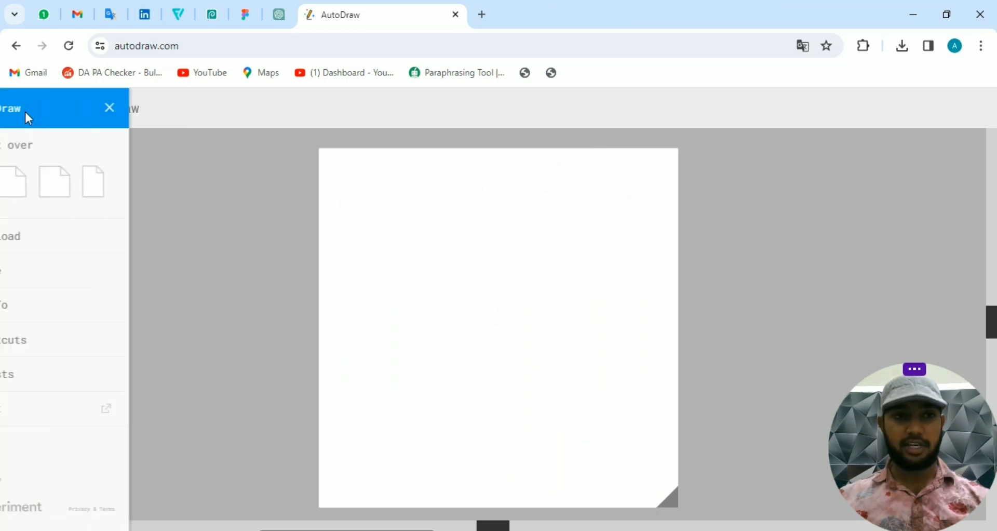
click(41, 179)
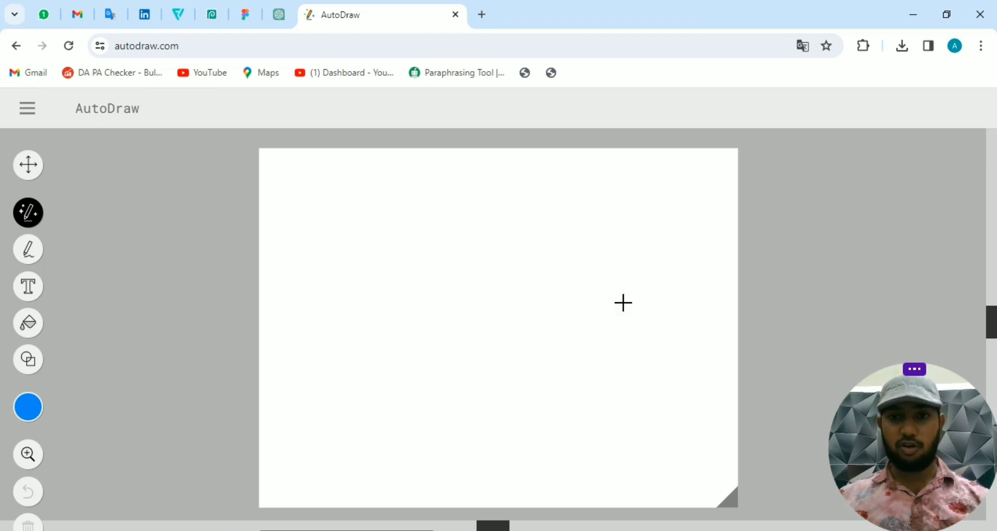
- With the AutoDraw tool, sketch a rounded body with two legs and replace it with the suggested running tennis player
click(28, 249)
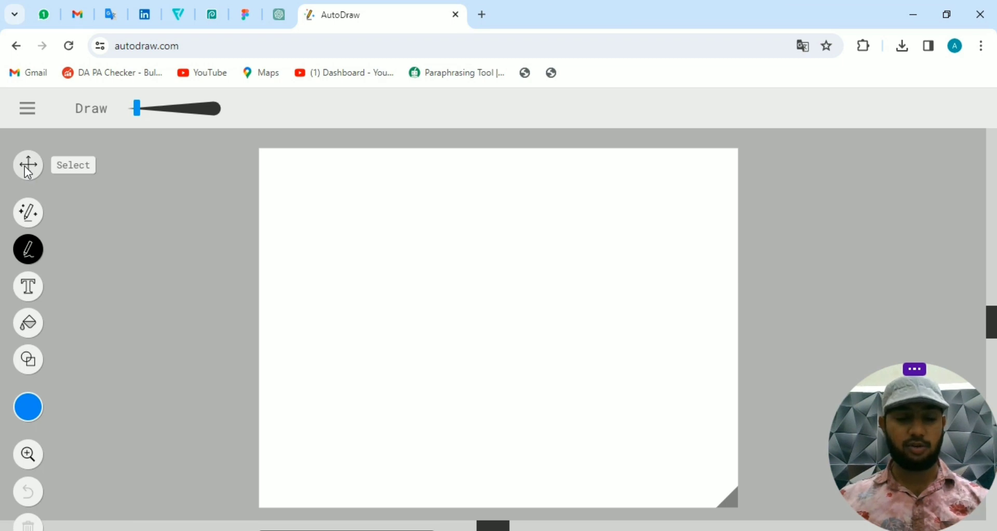
click(39, 216)
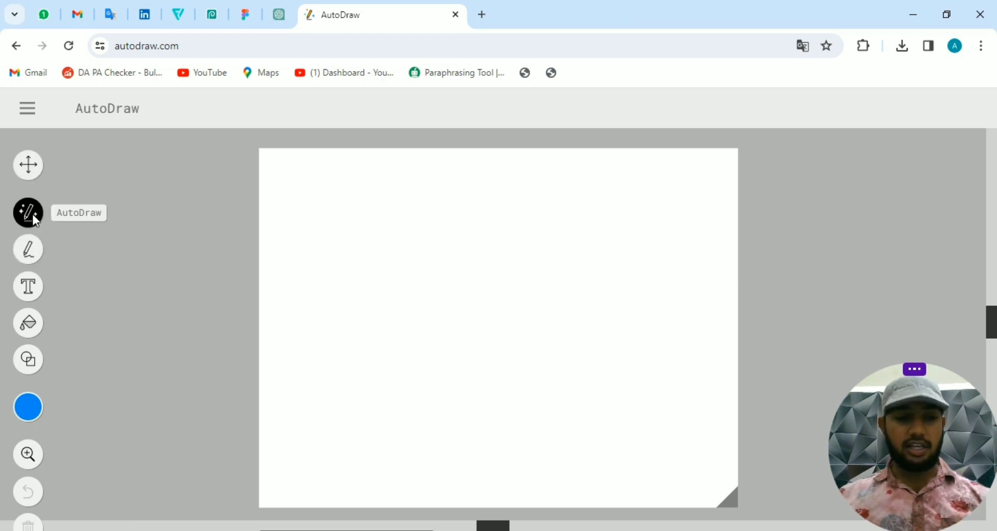
mouse_move(362, 213)
mouse_down()
mouse_move(419, 230)
mouse_move(325, 241)
mouse_move(366, 210)
mouse_up()
mouse_move(356, 260)
mouse_down()
mouse_move(369, 304)
mouse_move(342, 332)
mouse_up()
drag(402, 258, 447, 316)
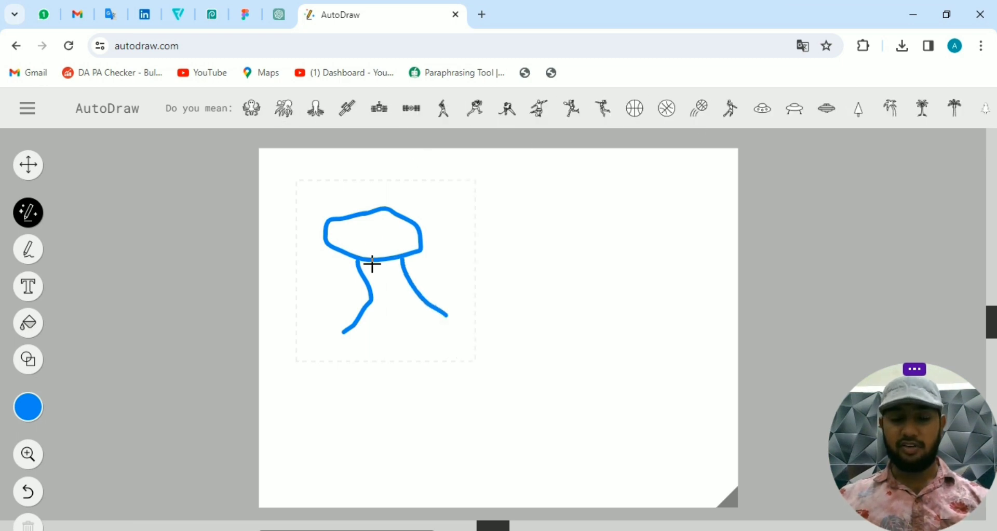
click(507, 117)
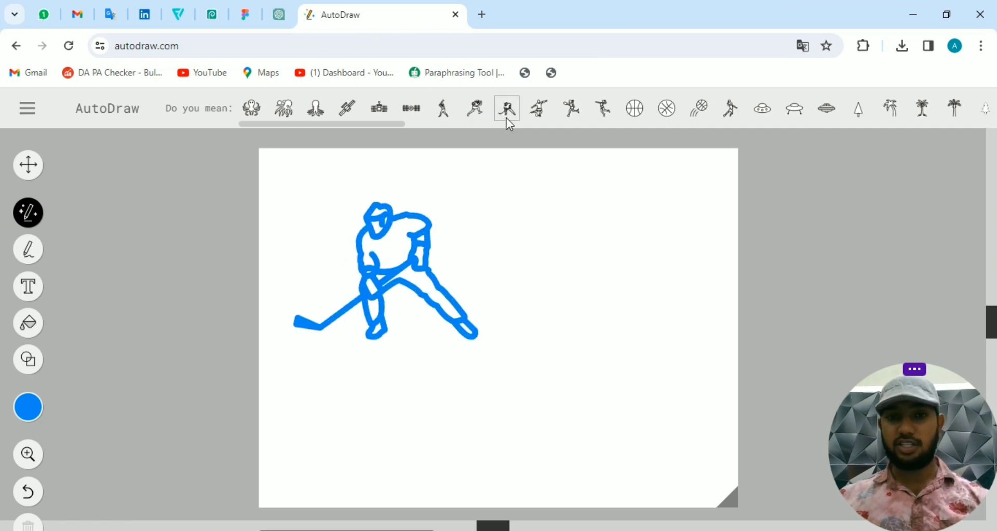
click(539, 115)
click(576, 115)
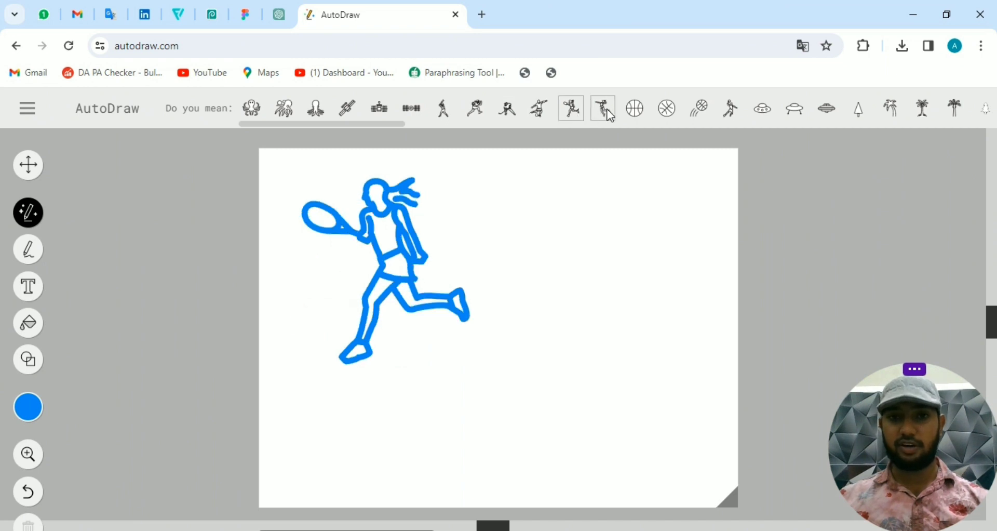
- Draw a freehand rounded shape with two legs beside the tennis player using the Draw tool
click(33, 248)
mouse_move(536, 237)
mouse_down()
mouse_move(589, 228)
mouse_move(595, 268)
mouse_move(546, 231)
mouse_up()
drag(561, 271, 552, 321)
drag(597, 272, 634, 307)
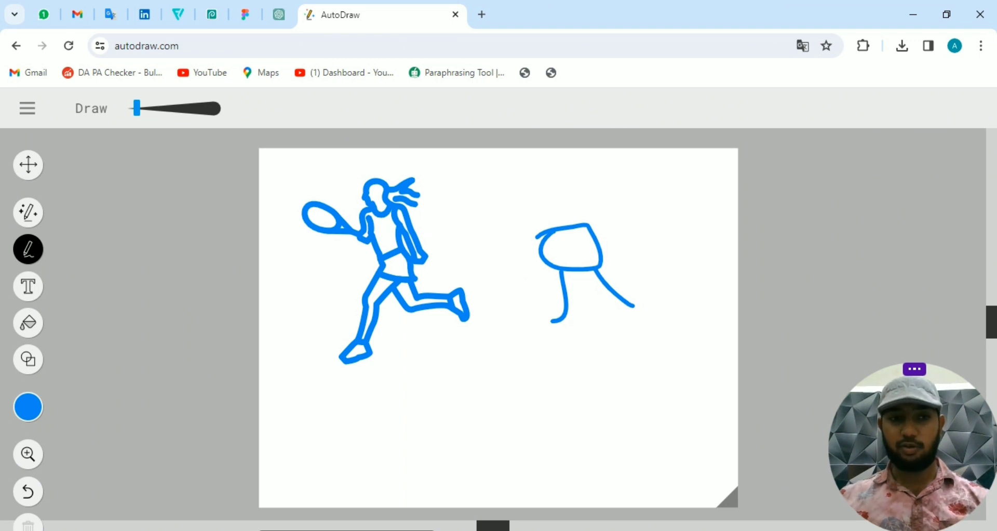
- Fill the tennis player's torso, skirt and legs with green, along with the canvas background
click(32, 288)
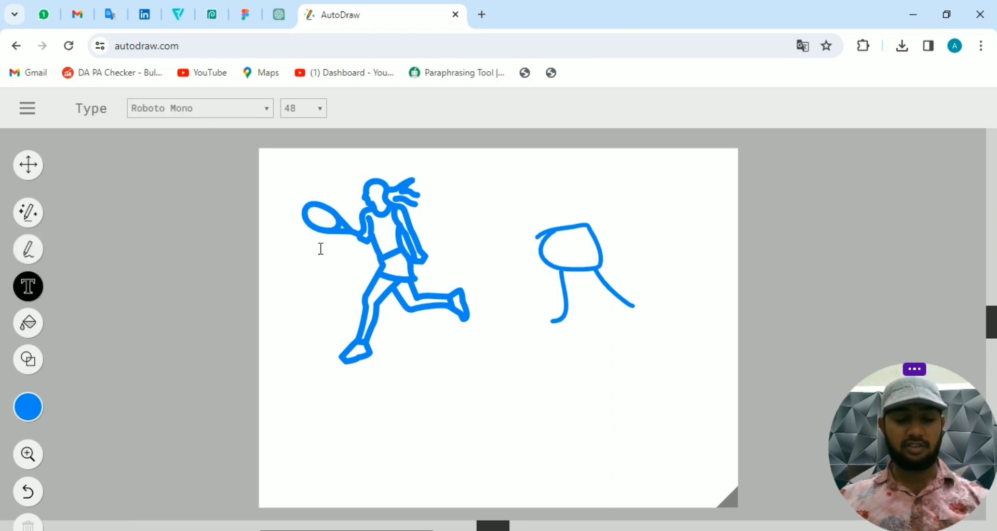
click(29, 325)
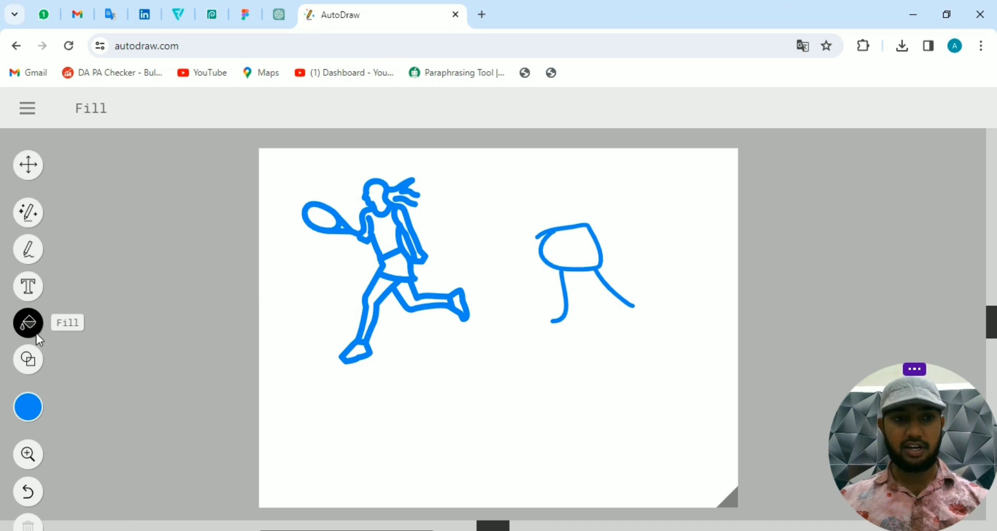
click(28, 409)
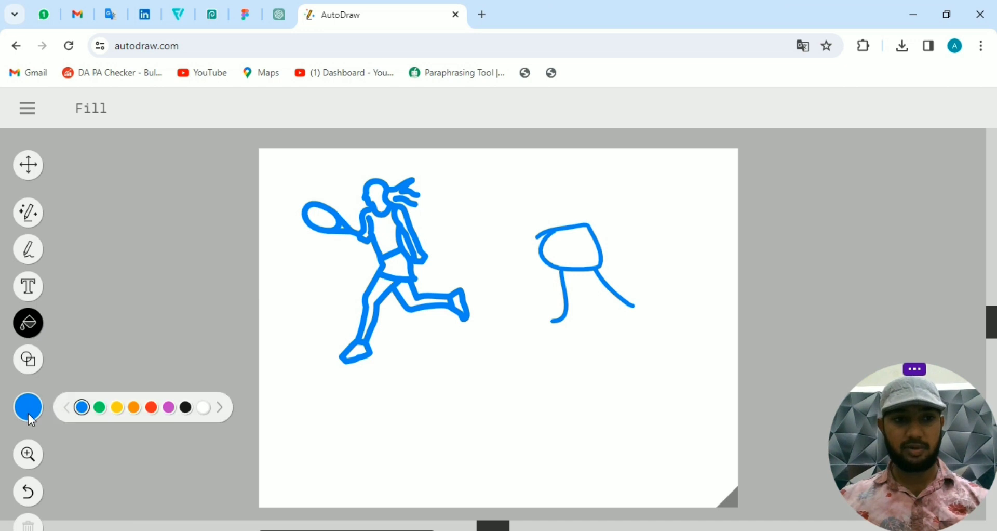
click(100, 407)
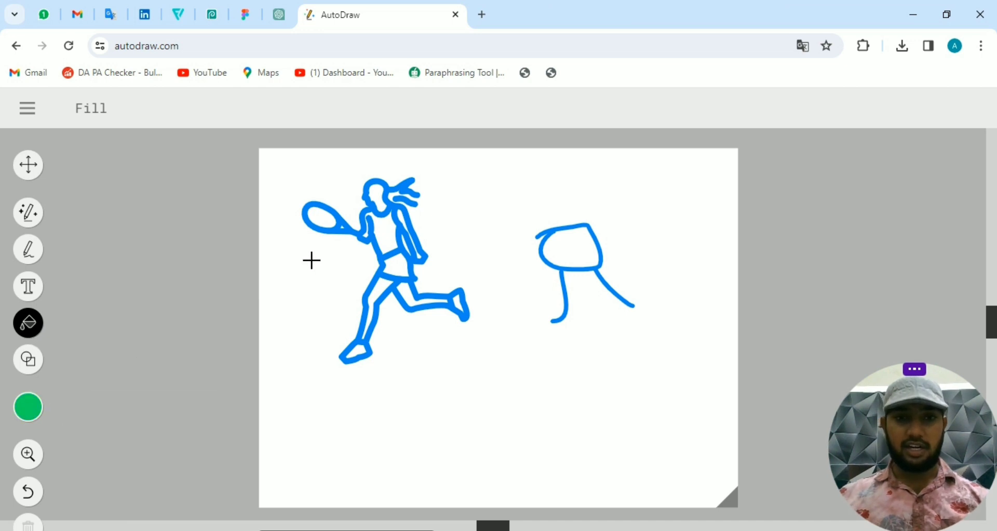
click(388, 234)
click(393, 271)
click(406, 295)
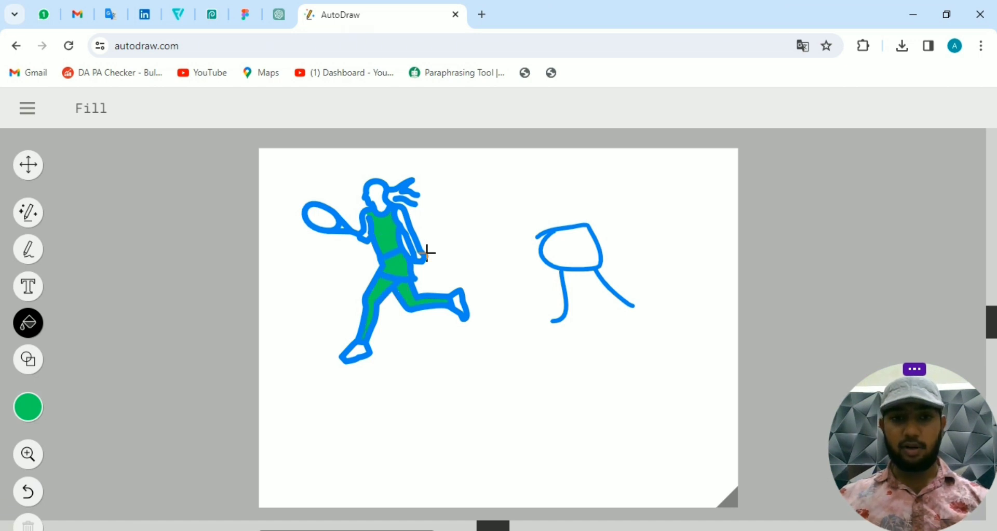
click(584, 252)
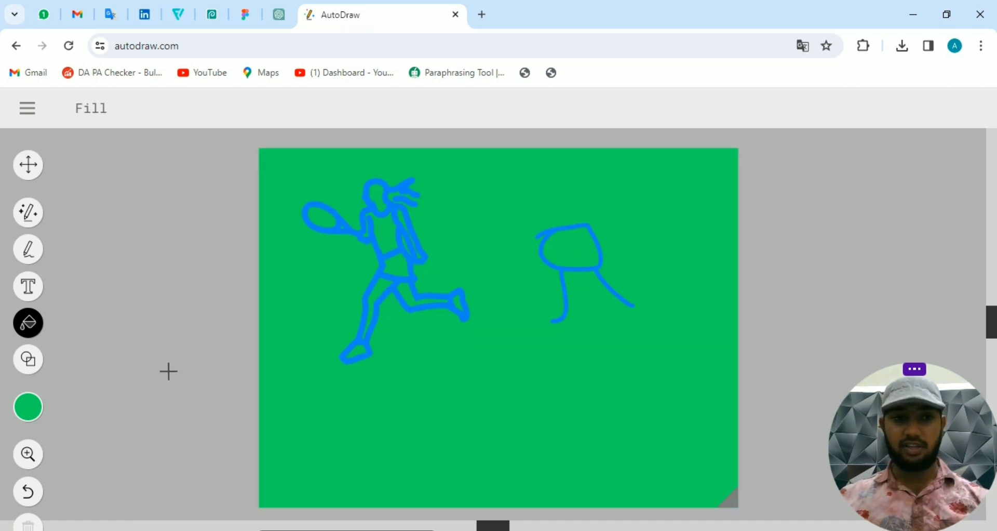
click(36, 358)
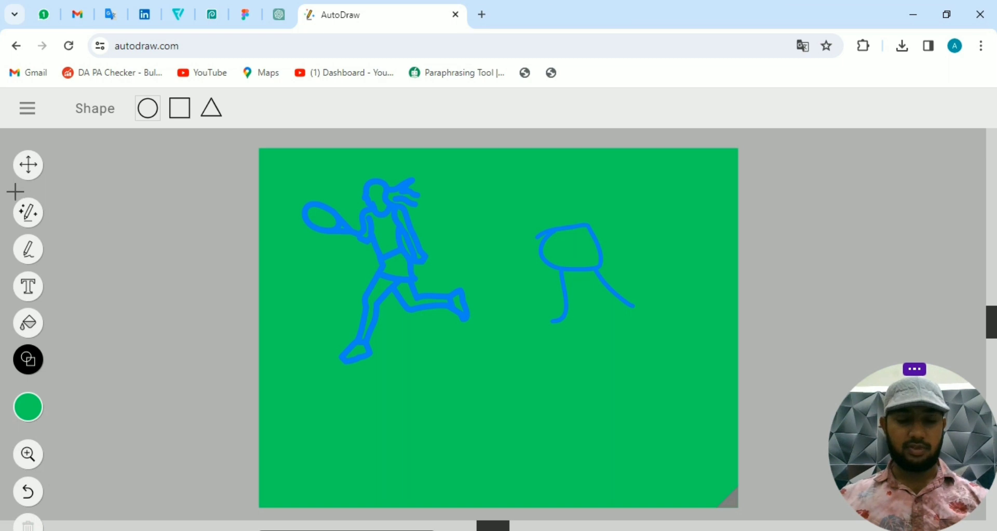
scroll(21, 190, down, 1)
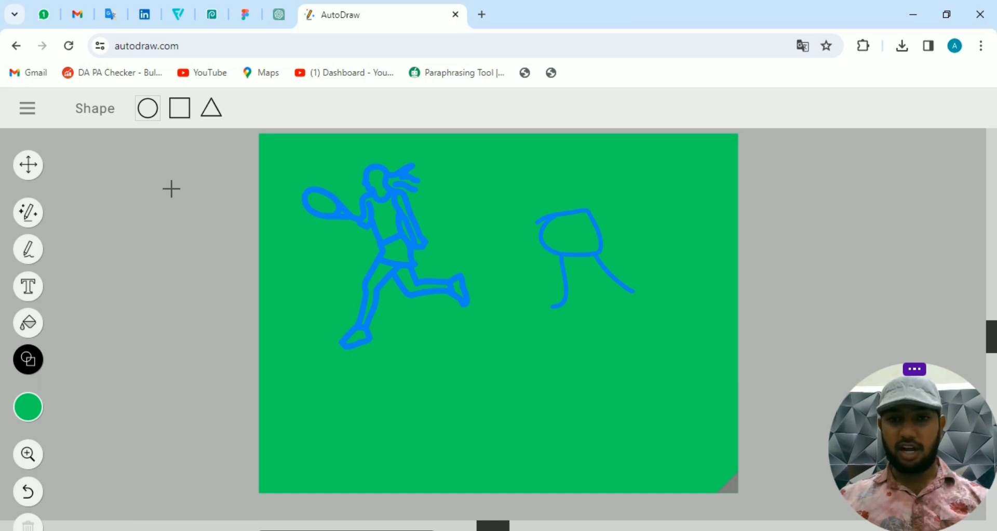
- Start over with a new blank landscape canvas
click(24, 107)
click(65, 176)
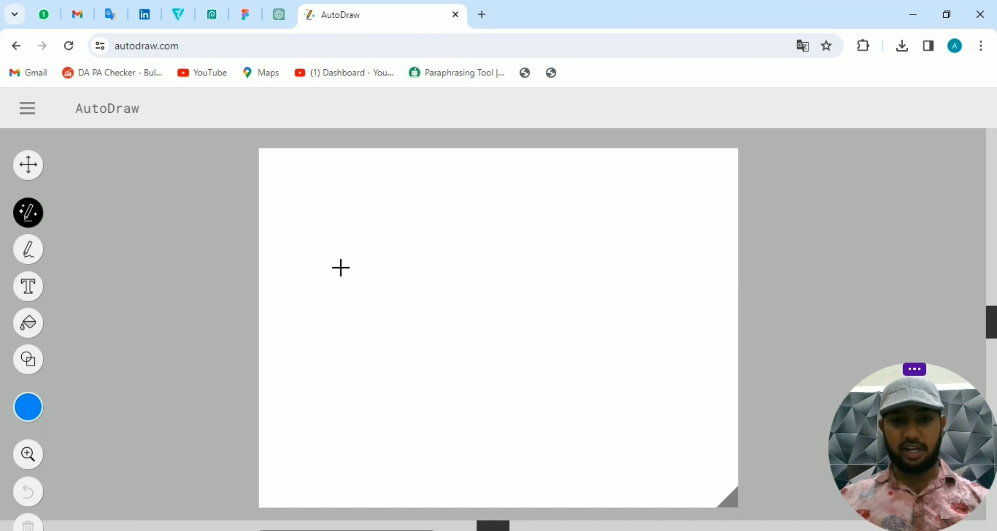
- Sketch a tree with a spiky crown and curved trunk using AutoDraw, and replace it with the leaning palm tree suggestion
mouse_move(324, 264)
mouse_down()
mouse_move(339, 308)
mouse_move(334, 351)
mouse_move(322, 377)
mouse_up()
mouse_move(381, 256)
mouse_down()
mouse_move(380, 303)
mouse_move(410, 369)
mouse_up()
mouse_move(325, 263)
mouse_down()
mouse_move(292, 256)
mouse_move(322, 245)
mouse_move(291, 212)
mouse_move(300, 202)
mouse_move(334, 211)
mouse_move(352, 169)
mouse_move(372, 204)
mouse_move(422, 204)
mouse_move(389, 217)
mouse_move(423, 259)
mouse_move(383, 257)
mouse_up()
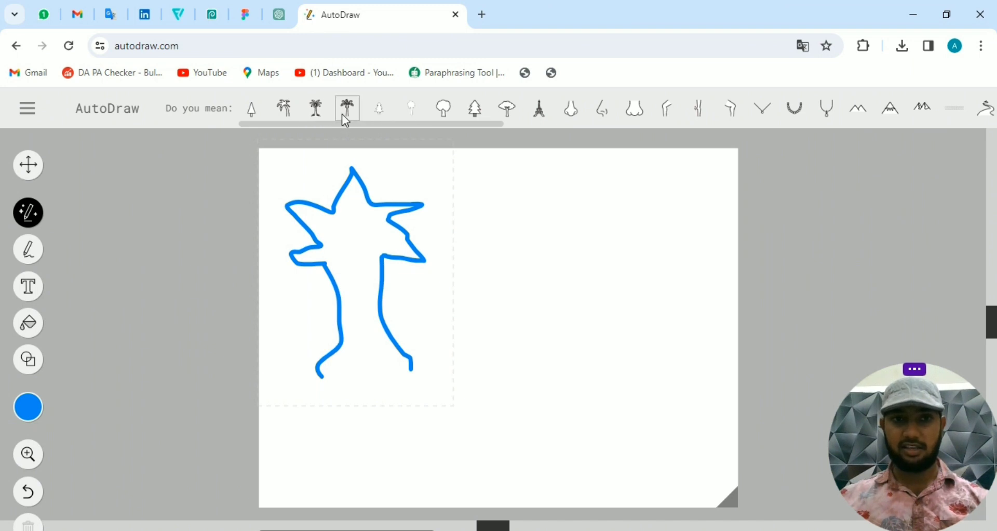
click(290, 115)
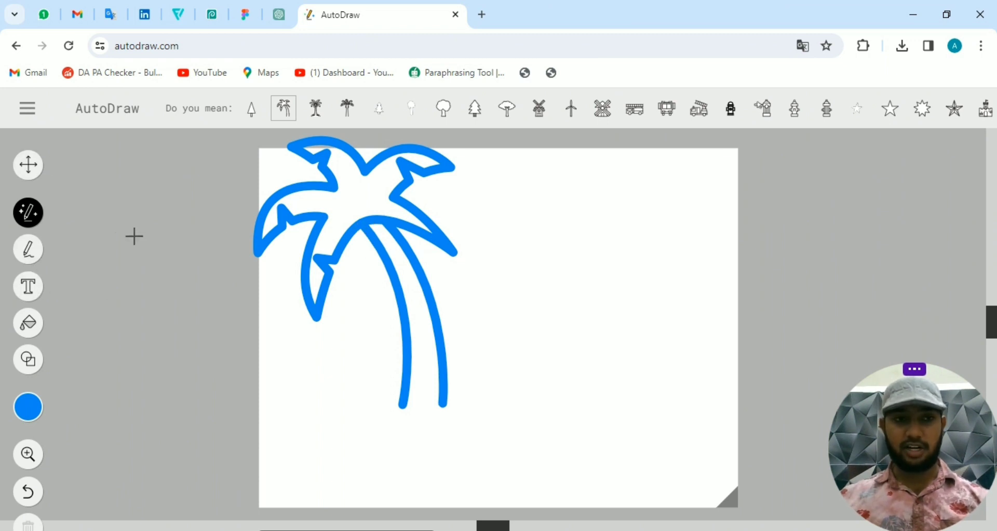
- Select the palm tree and scale it down to roughly half its size within the canvas's left part
click(32, 171)
click(364, 225)
drag(454, 404, 381, 344)
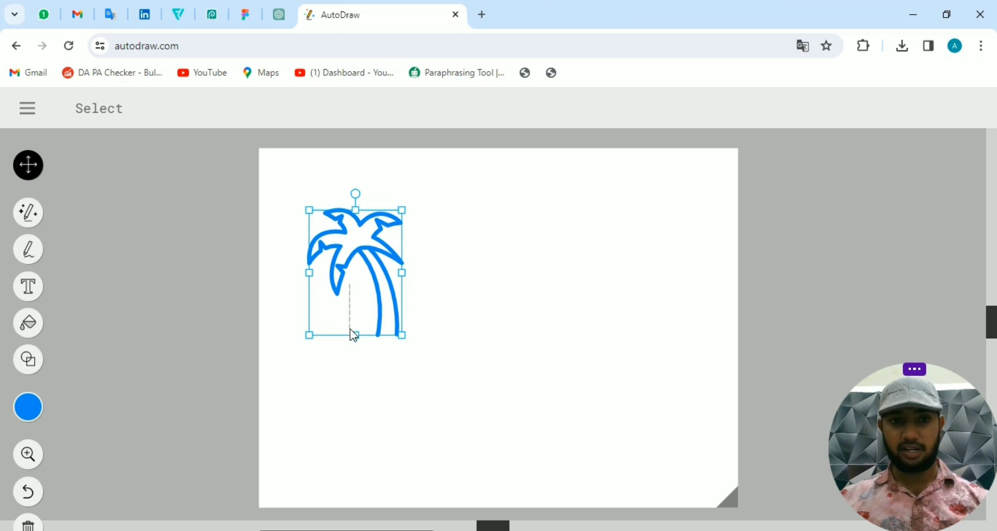
- Change the palm tree's outline to green and fill its leaves with the same green
click(32, 413)
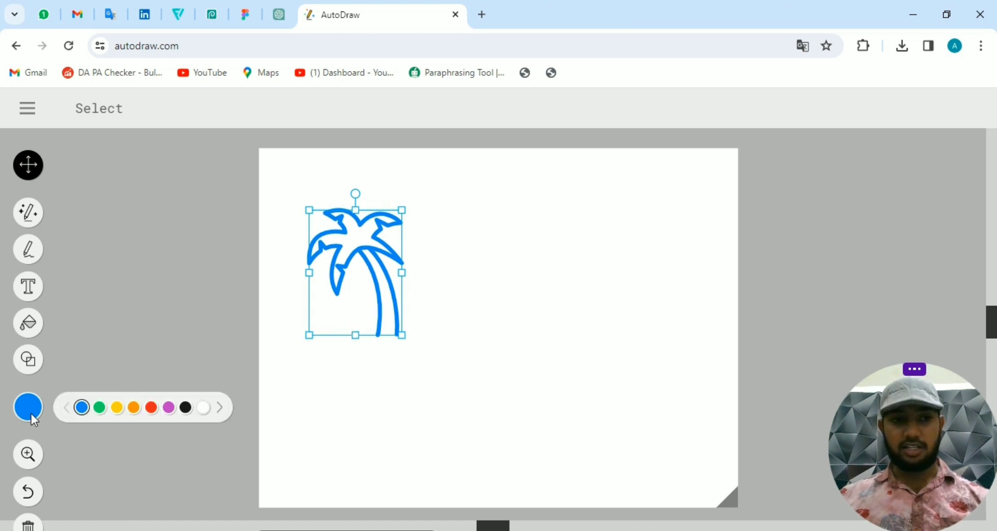
click(100, 409)
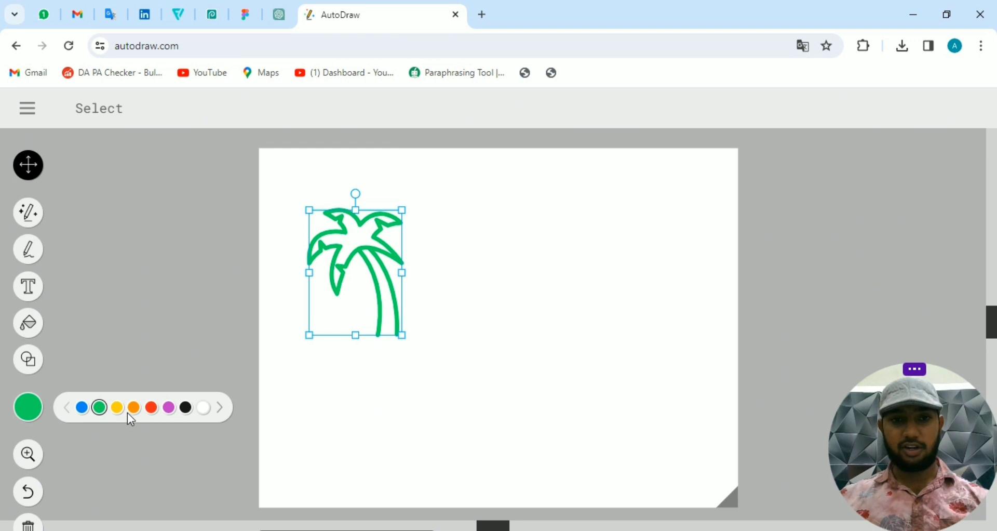
click(31, 327)
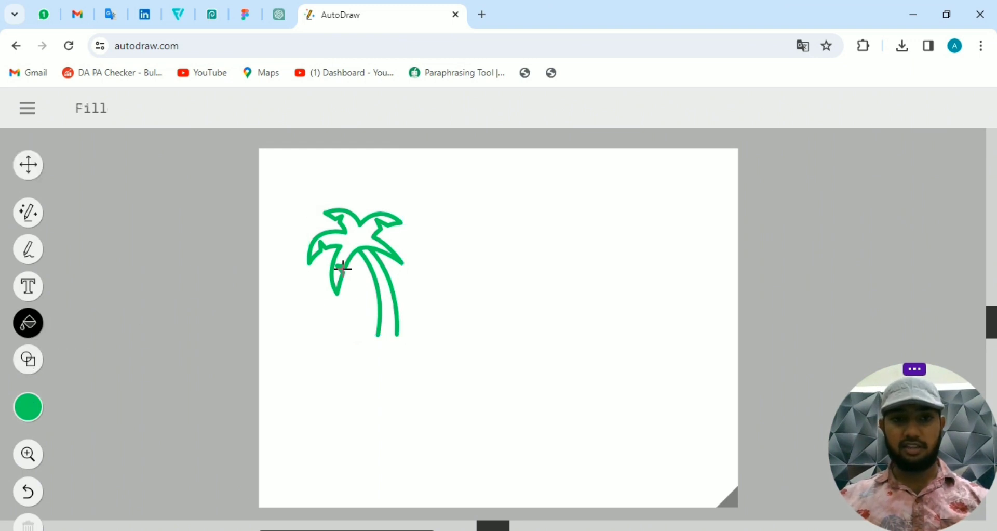
click(354, 239)
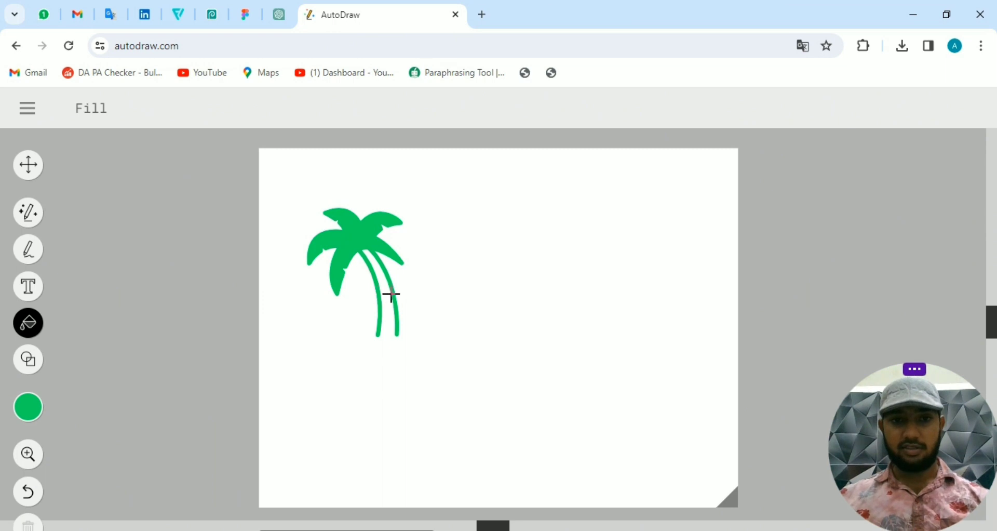
- Fill the palm tree's trunk with orange
mouse_move(36, 413)
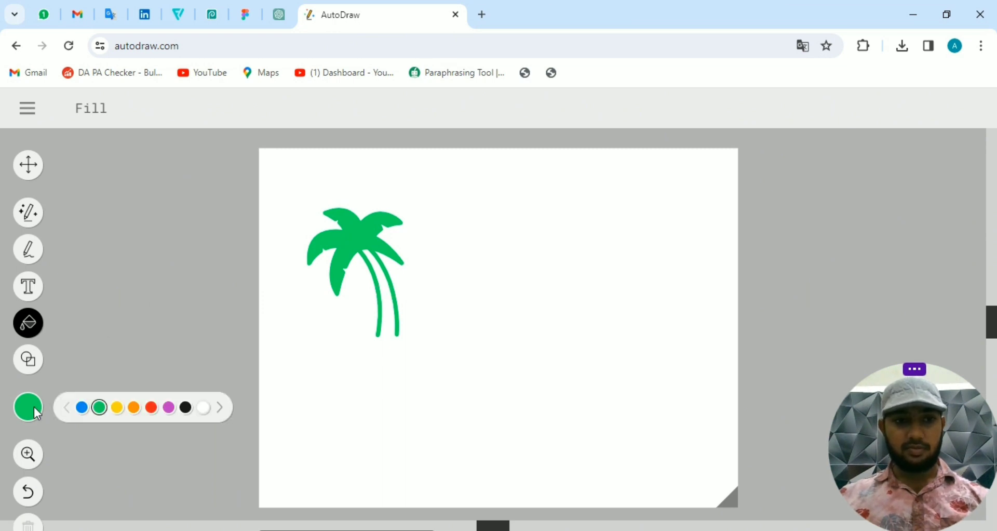
click(134, 407)
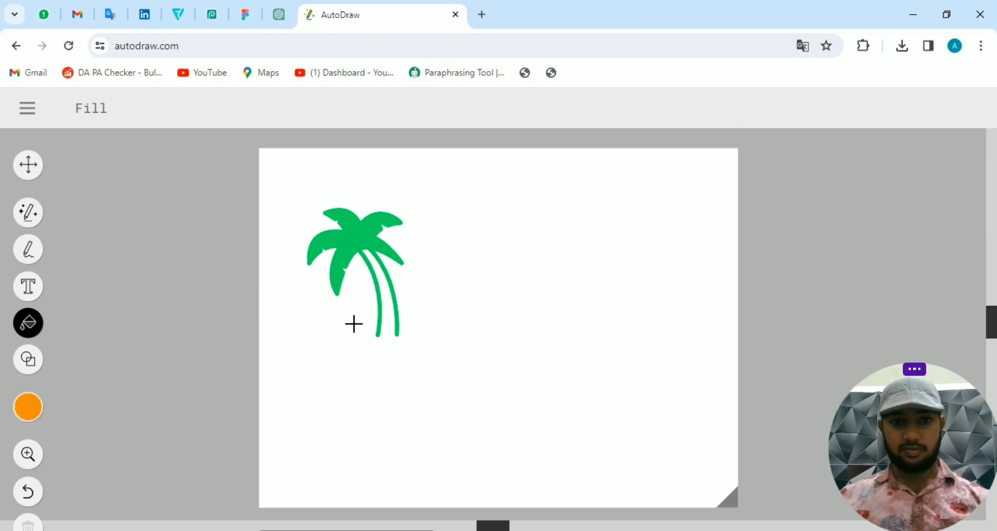
click(387, 315)
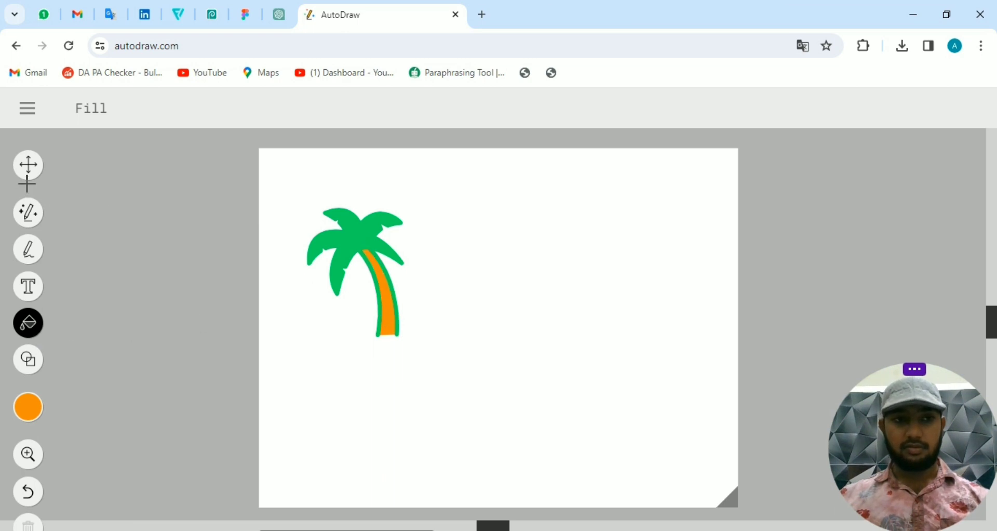
- Move the coloured palm tree down and closer to the canvas's left edge
click(28, 165)
drag(364, 244, 348, 304)
drag(345, 300, 339, 303)
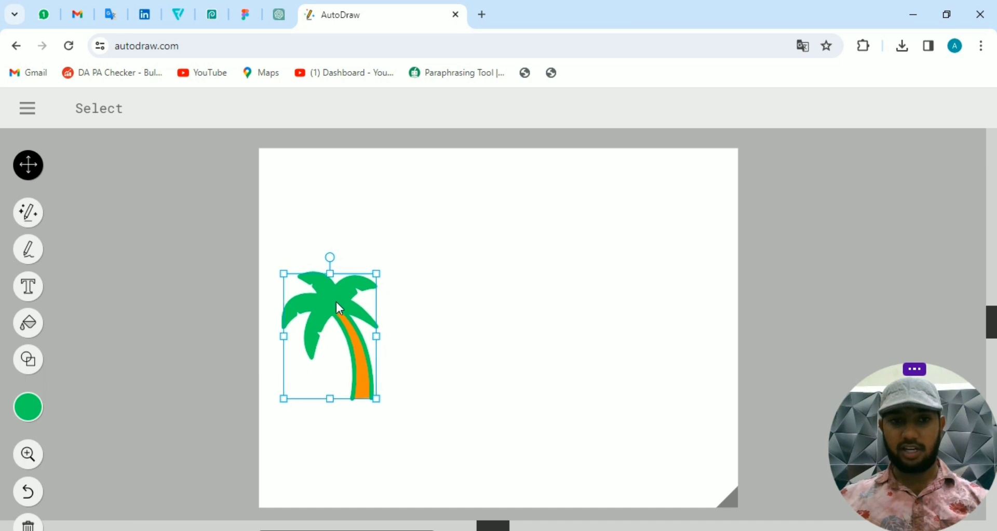
- Duplicate the palm tree and place the copy directly to the right of the original at about the same height
key(ctrl+c)
key(ctrl+v)
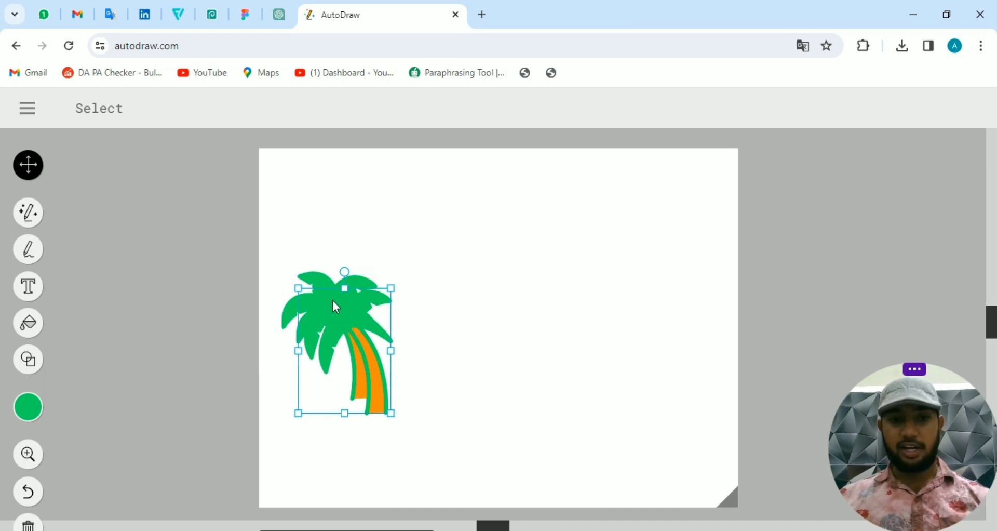
drag(351, 326, 435, 307)
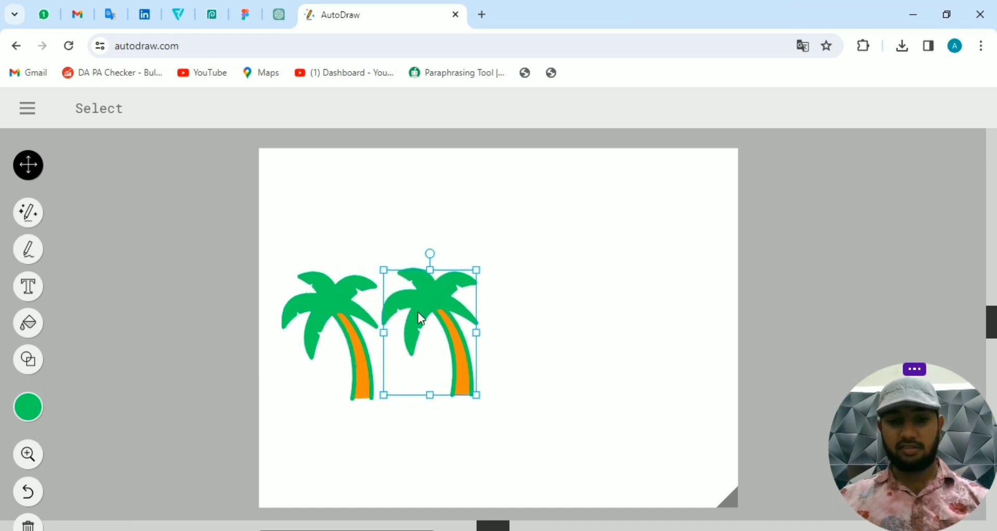
- Paste a third palm tree and place it directly to the right of the second at the same height
key(ctrl+v)
drag(365, 326, 536, 304)
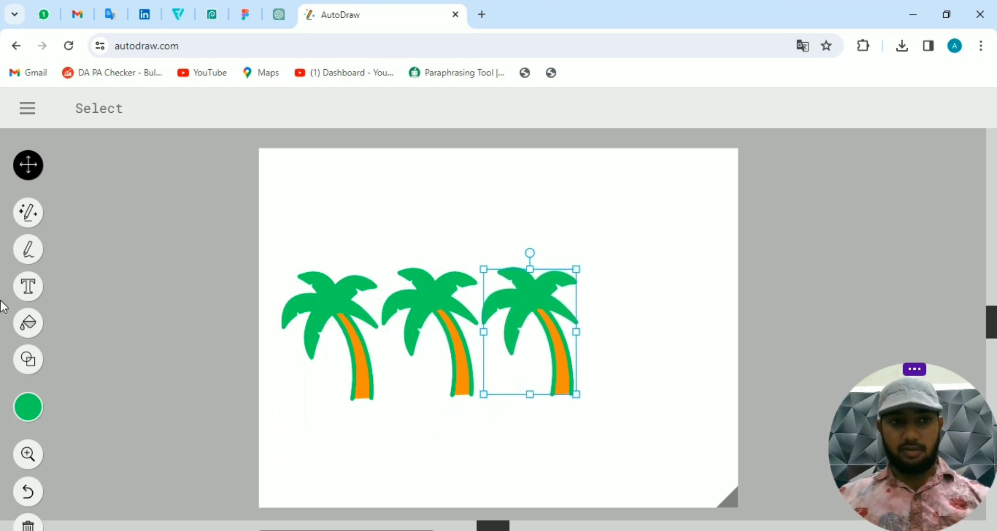
- Sketch a rough house to the right of the palm trees with AutoDraw and replace it with the suggested three-dimensional house
click(36, 210)
mouse_move(626, 285)
mouse_down()
mouse_move(696, 214)
mouse_move(707, 267)
mouse_move(727, 293)
mouse_move(602, 291)
mouse_move(621, 290)
mouse_move(623, 391)
mouse_move(693, 402)
mouse_move(717, 379)
mouse_move(730, 337)
mouse_move(727, 292)
mouse_up()
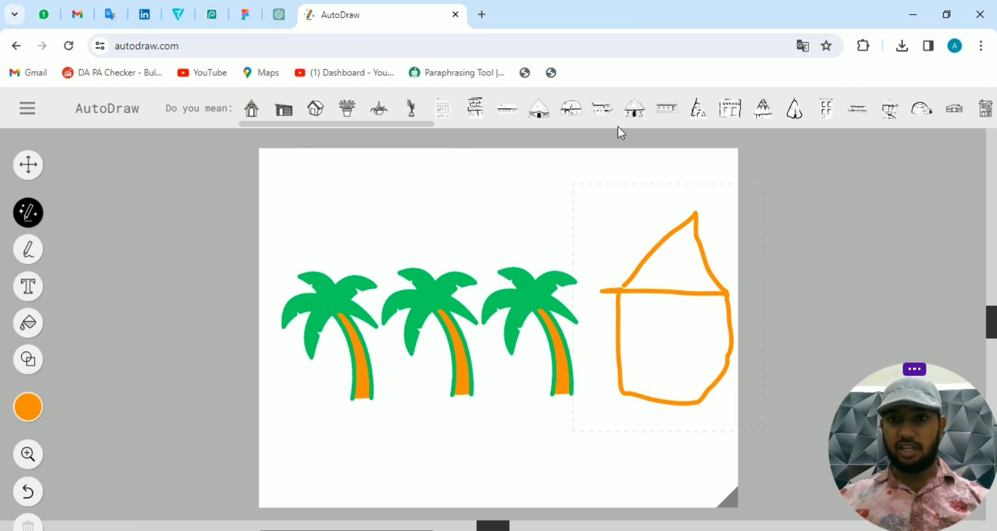
click(320, 115)
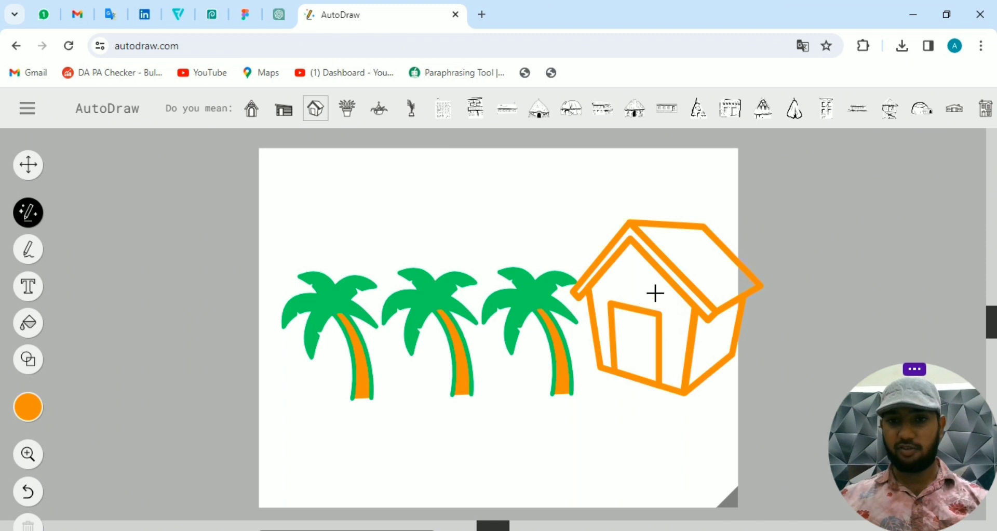
- Change the house's outline colour to yellow
click(28, 164)
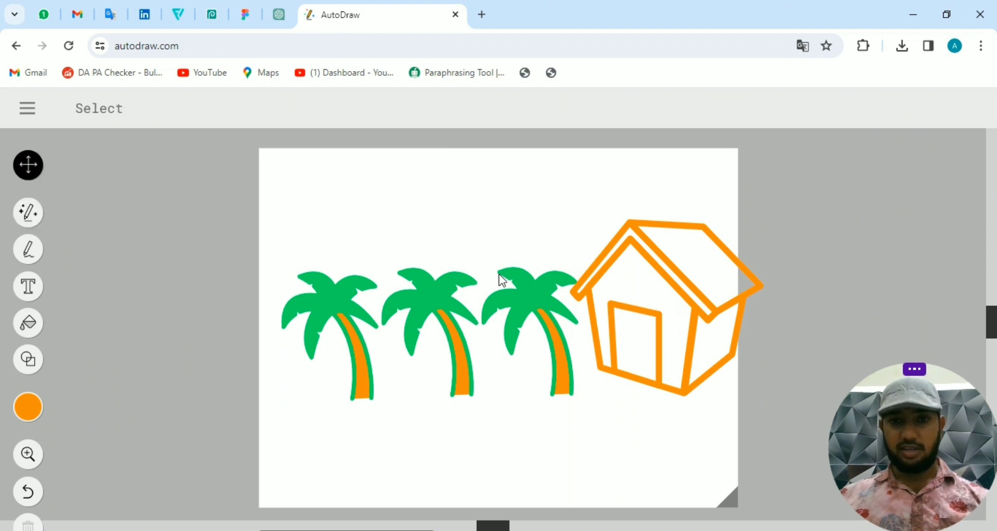
click(692, 282)
click(29, 410)
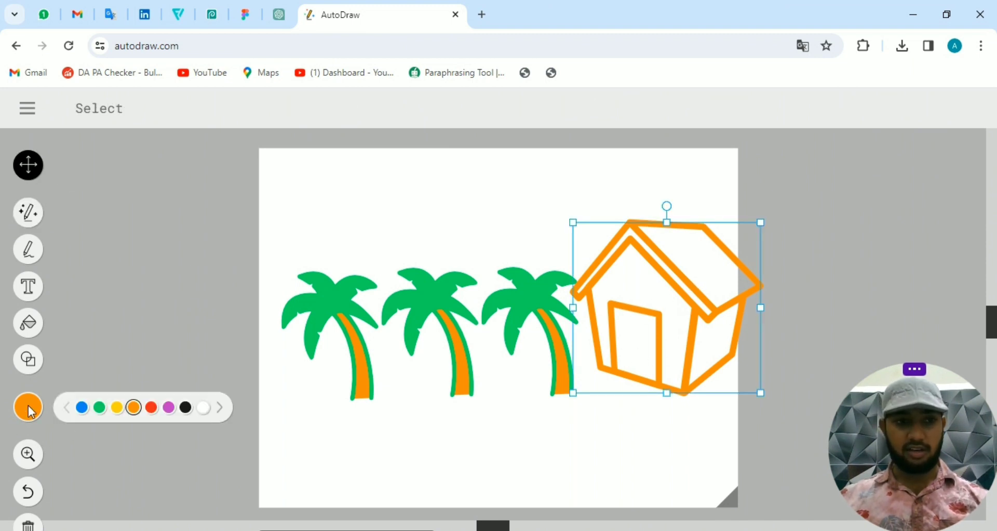
click(17, 413)
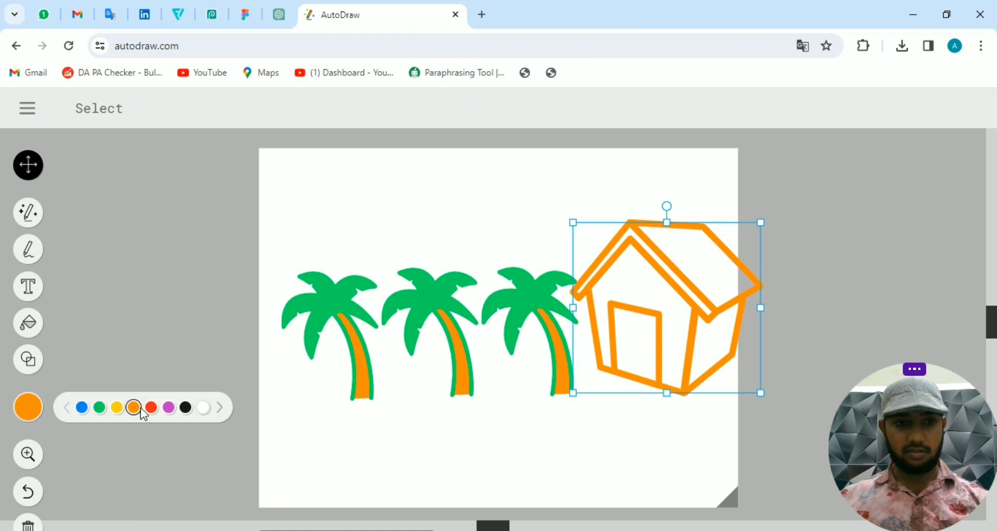
click(169, 408)
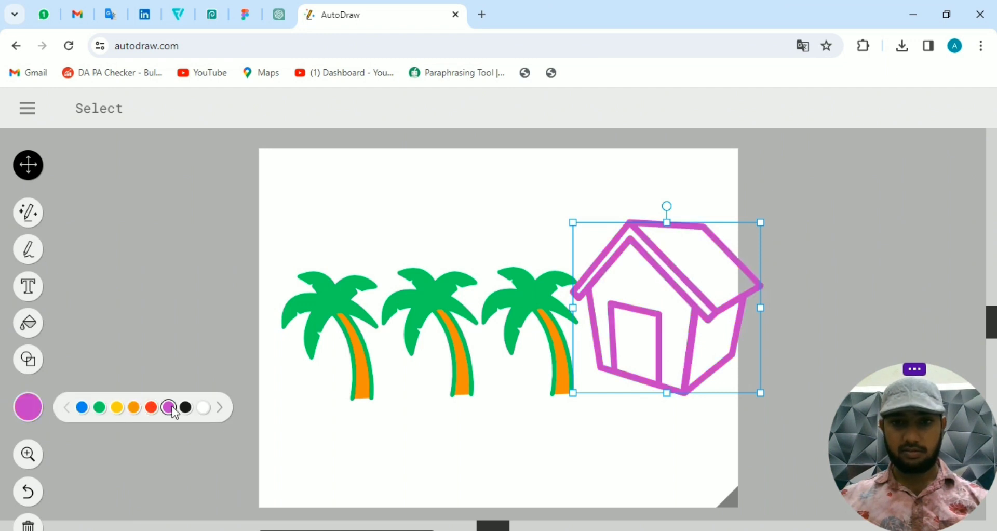
click(116, 409)
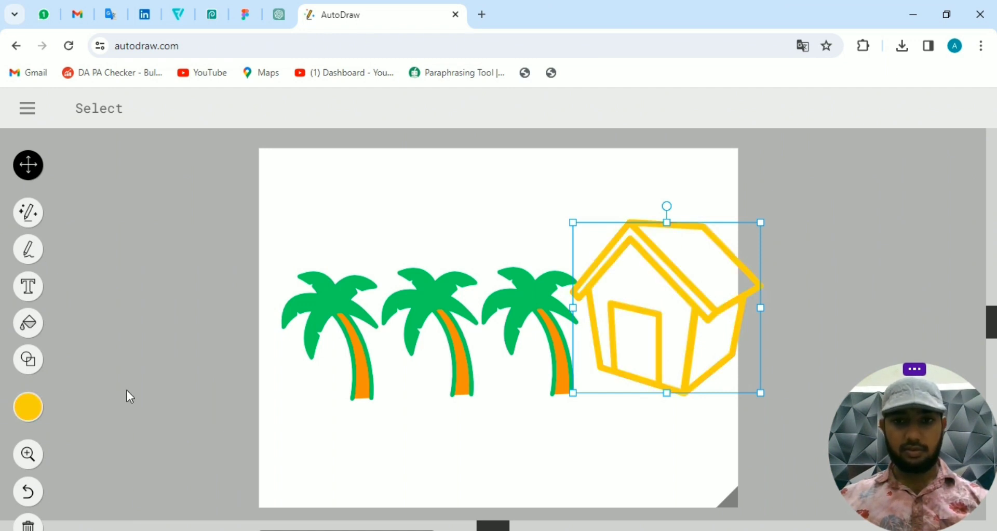
- Fill the house's large roof panel and its side wall with orange
click(30, 323)
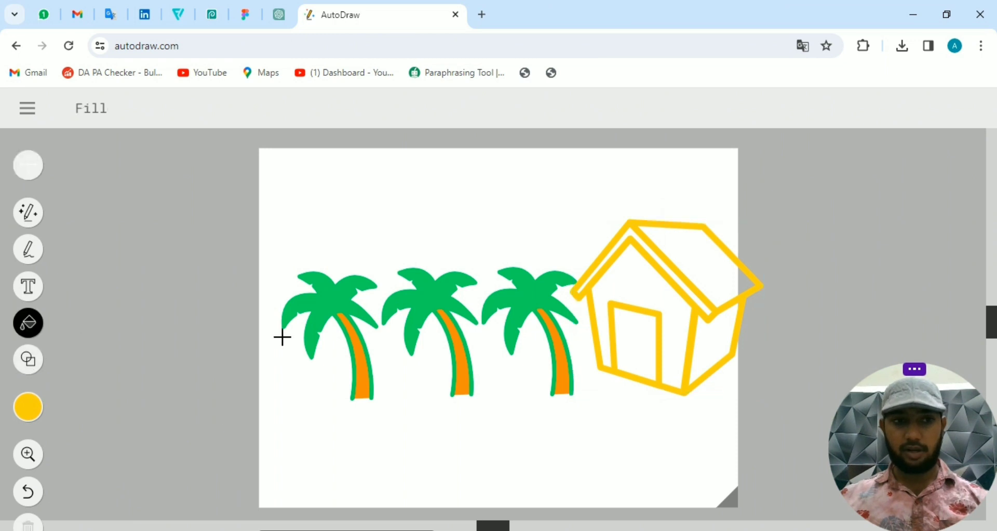
mouse_move(37, 413)
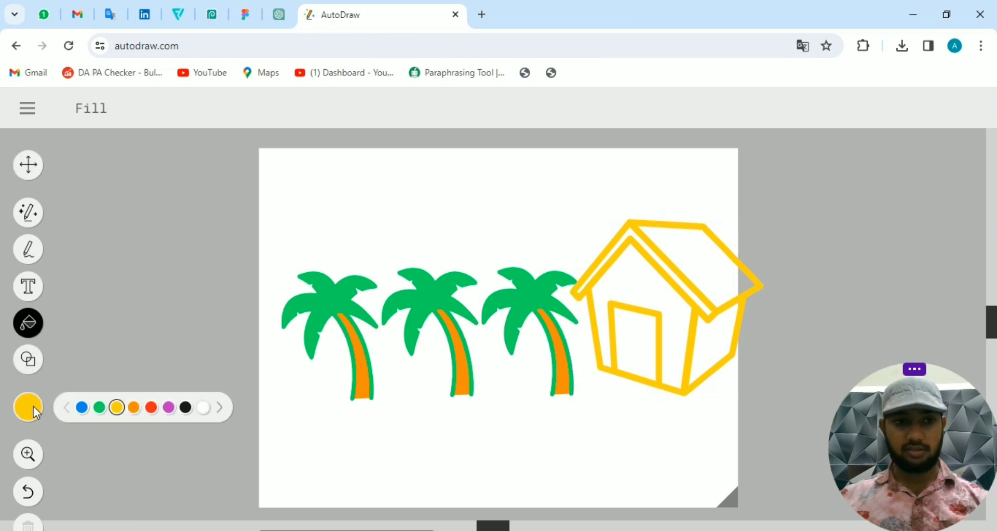
click(134, 408)
click(707, 261)
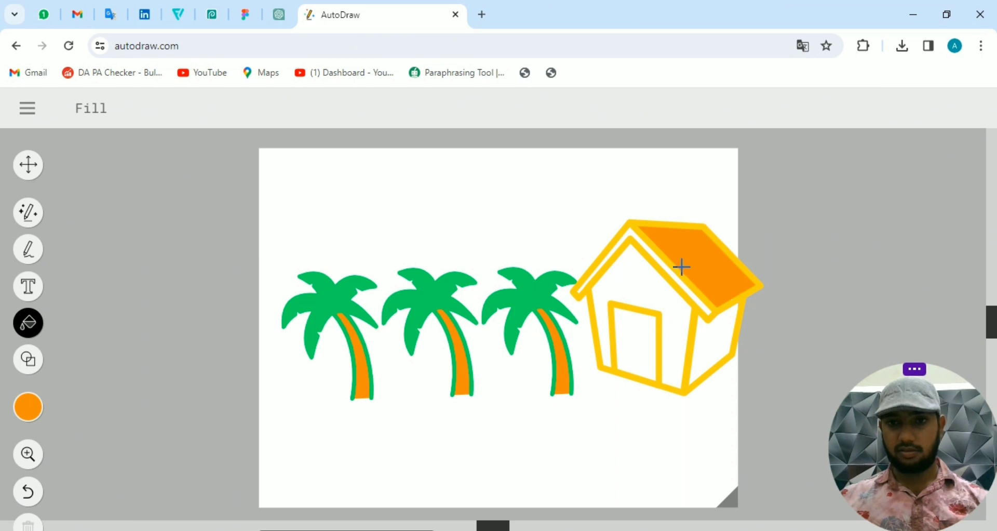
click(715, 330)
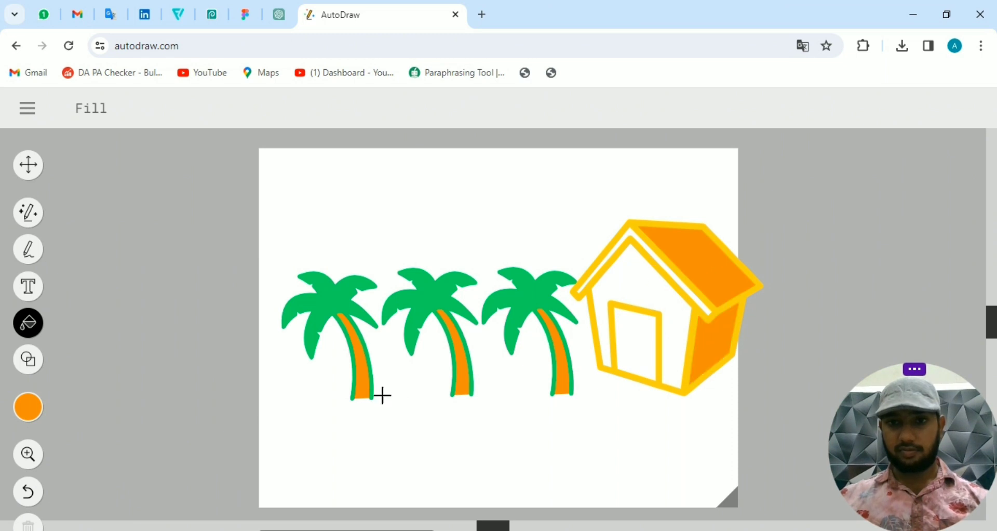
- Shrink the house to a little over half its size so it fits inside the canvas, clear of the palm trees
click(38, 170)
click(719, 341)
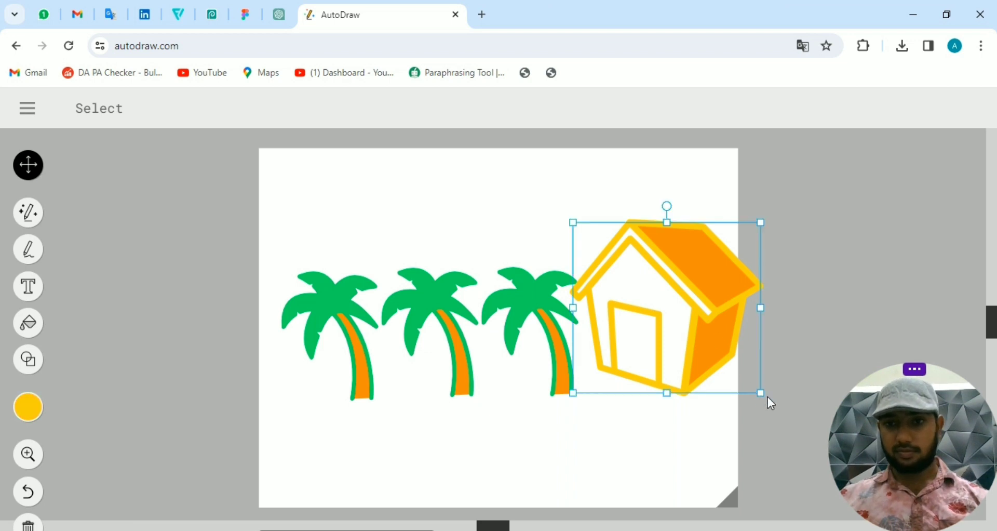
drag(762, 394, 722, 354)
drag(689, 326, 685, 361)
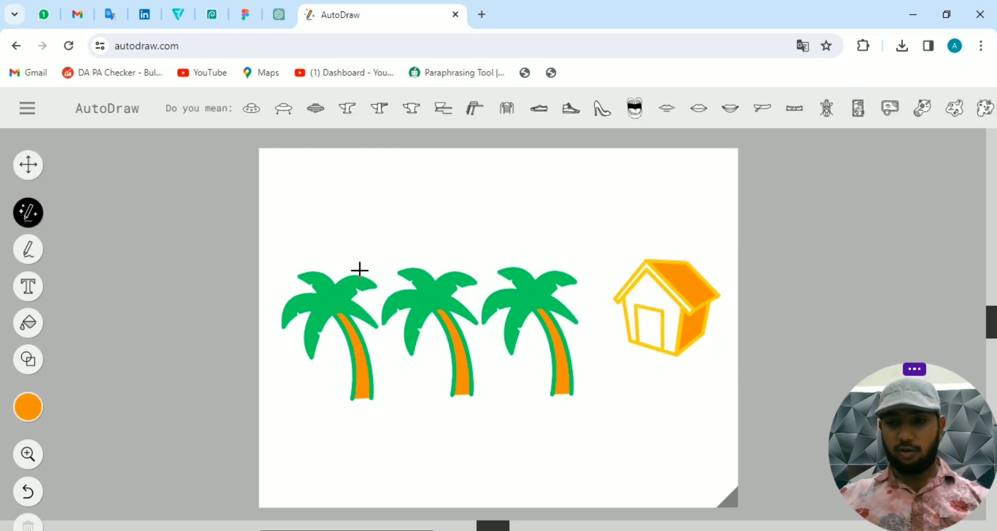
- Sketch a rough airplane above the palm trees with AutoDraw and replace it with the suggested airplane taking off with speed lines
mouse_move(431, 195)
mouse_down()
mouse_move(550, 188)
mouse_move(544, 203)
mouse_move(433, 208)
mouse_move(431, 193)
mouse_move(457, 194)
mouse_move(509, 166)
mouse_move(513, 243)
mouse_move(517, 211)
mouse_up()
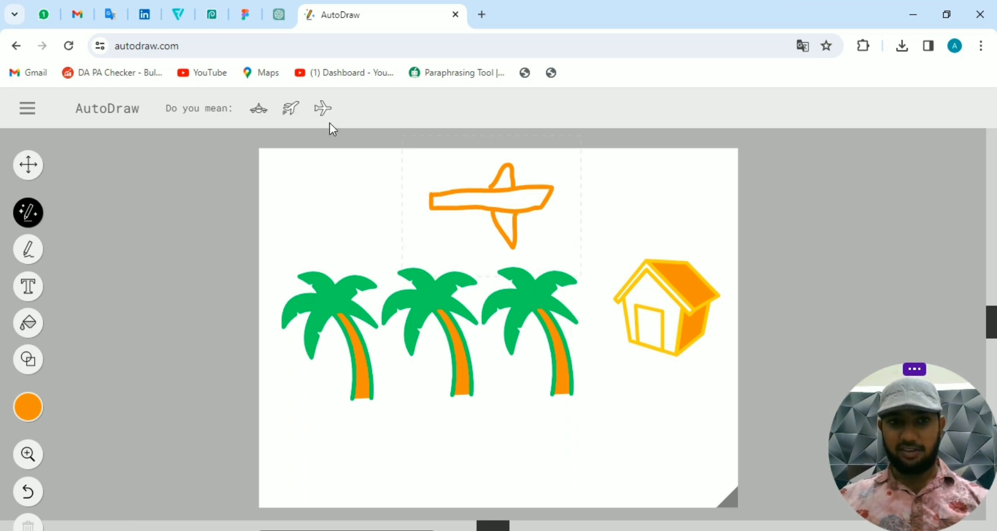
click(292, 110)
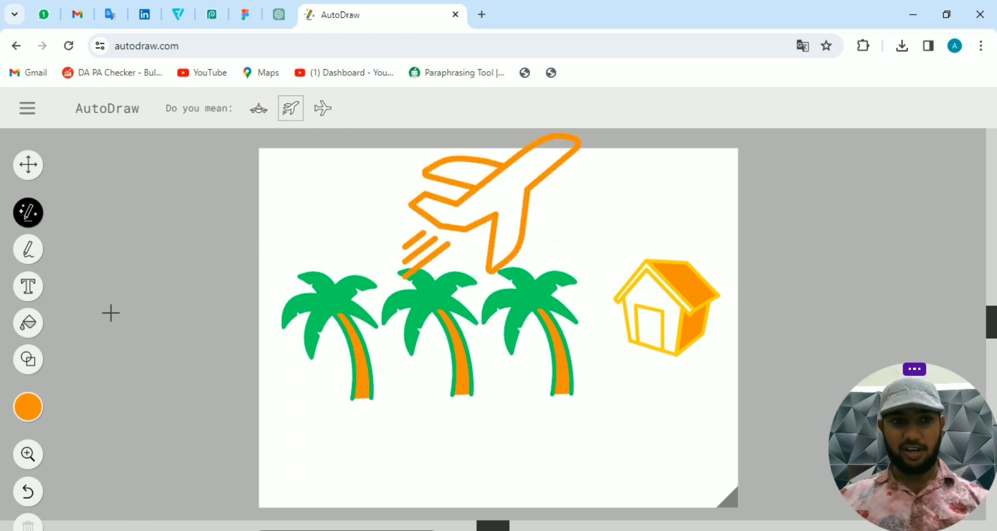
- Shrink the airplane to less than half its size so it fits in the space above the palm trees
click(29, 413)
click(82, 408)
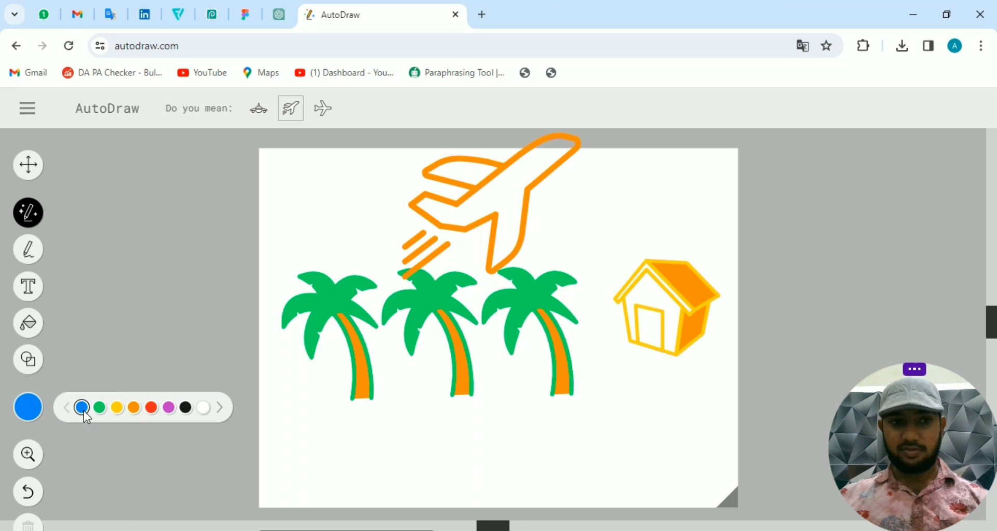
click(34, 171)
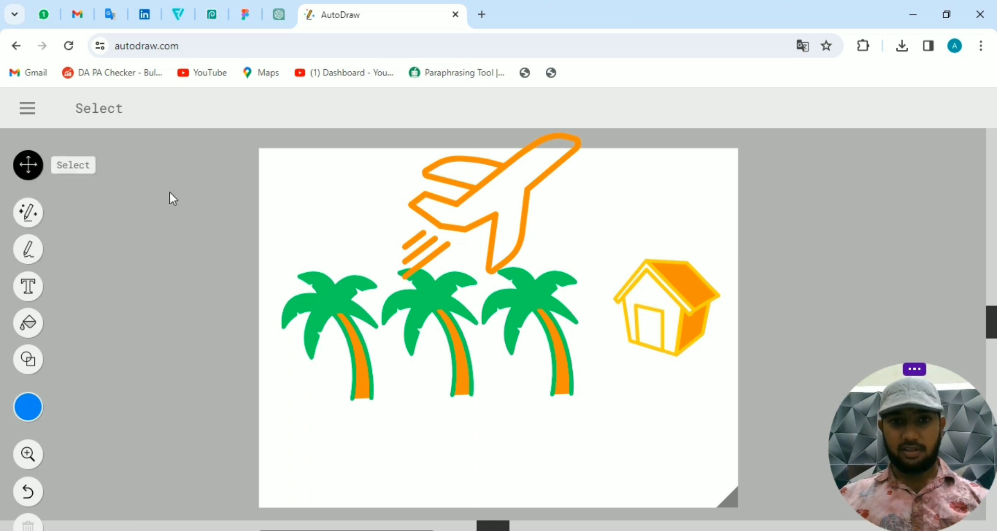
click(519, 229)
drag(579, 278, 528, 242)
- Change the airplane's outline colour to blue and deselect it
click(35, 406)
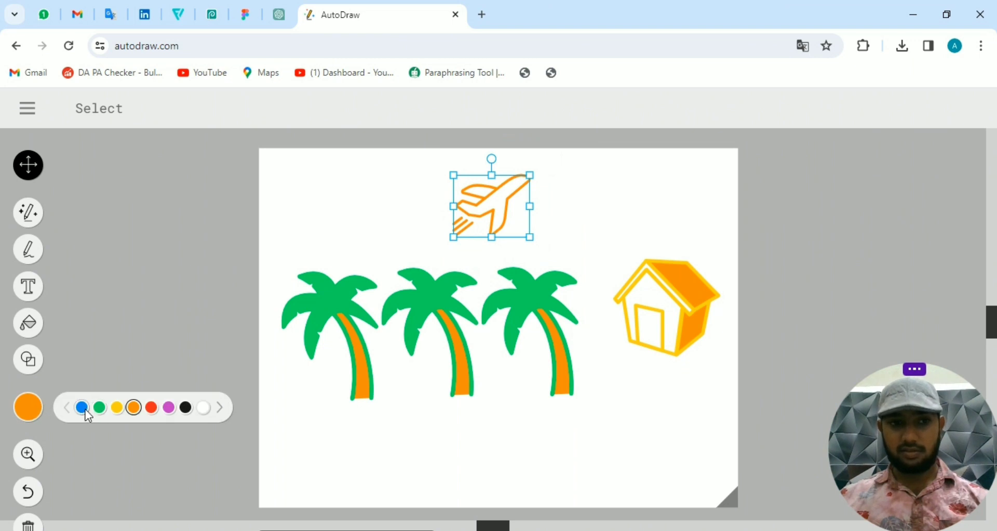
click(100, 411)
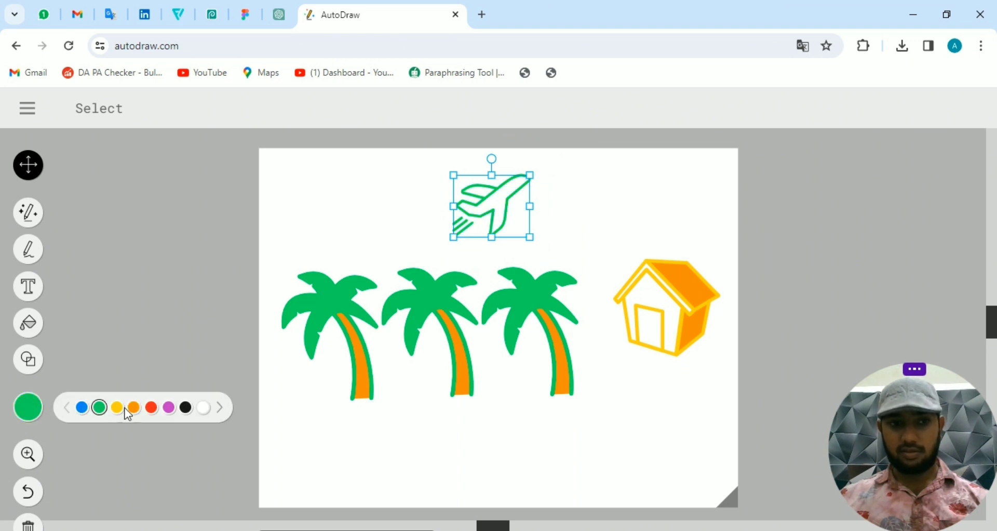
click(87, 411)
click(513, 210)
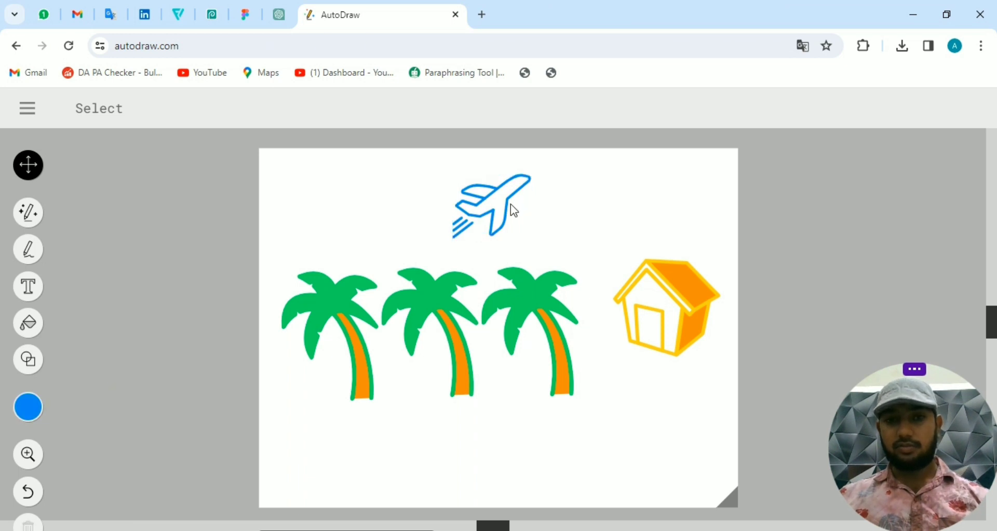